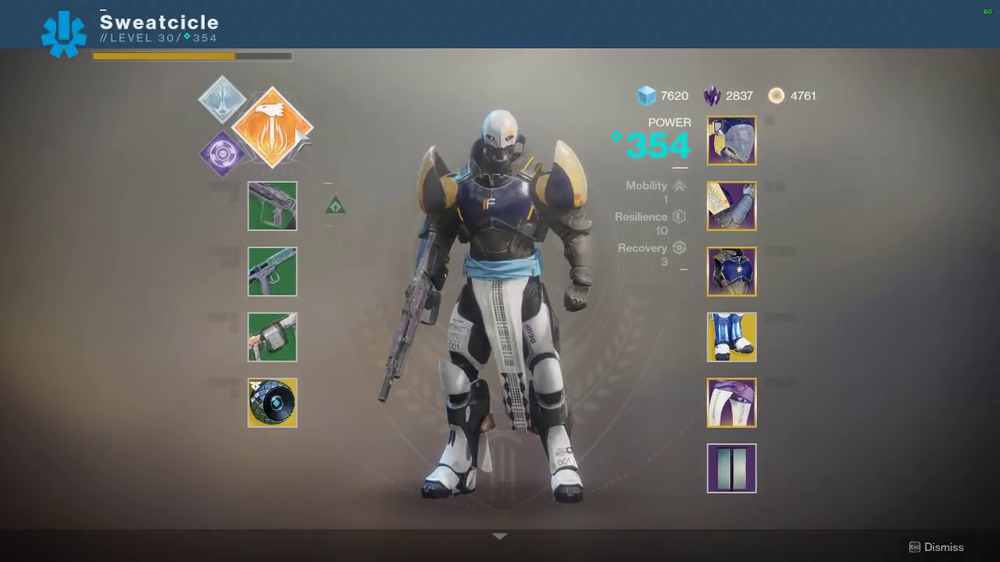
mouse_move(355, 394)
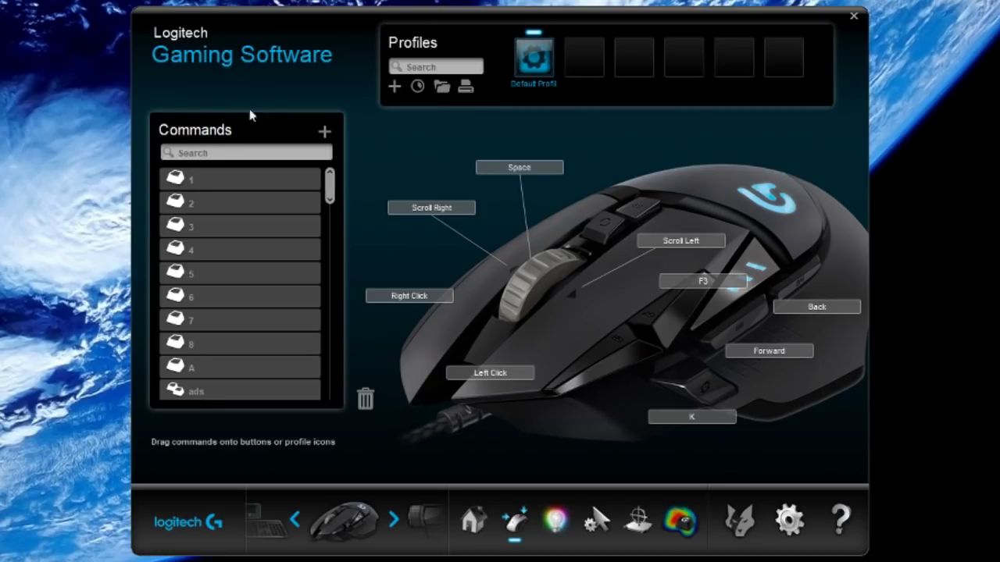
Create a new Multi Key command named "titan skating macro" with its repeat option set to While Pressed.
click(324, 133)
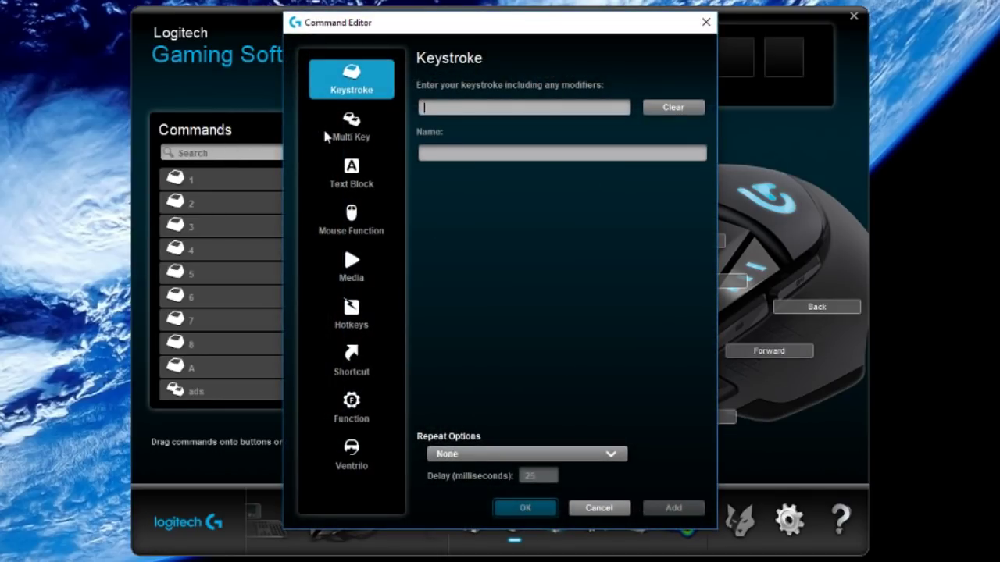
click(352, 134)
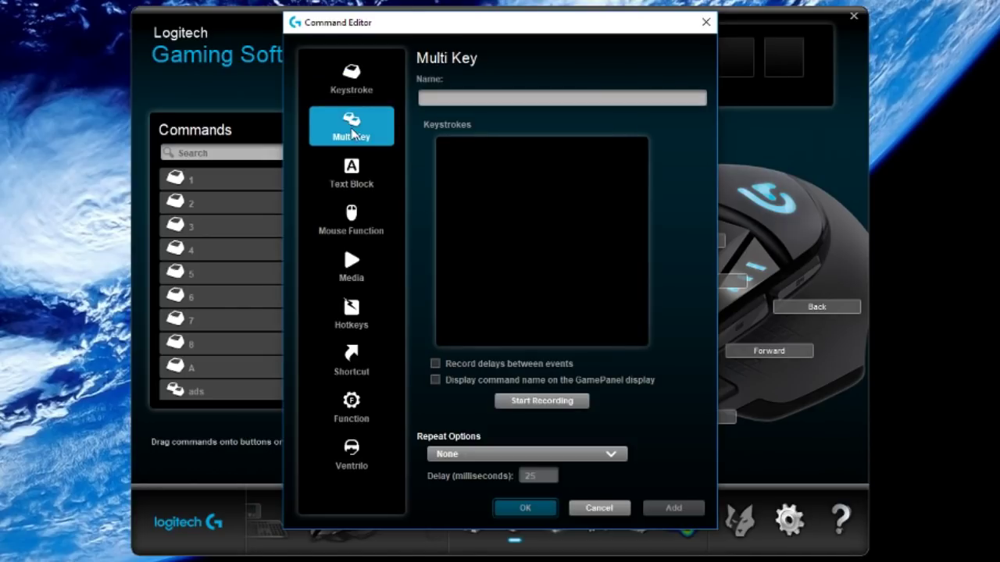
click(488, 99)
text(titan skating macro)
click(473, 455)
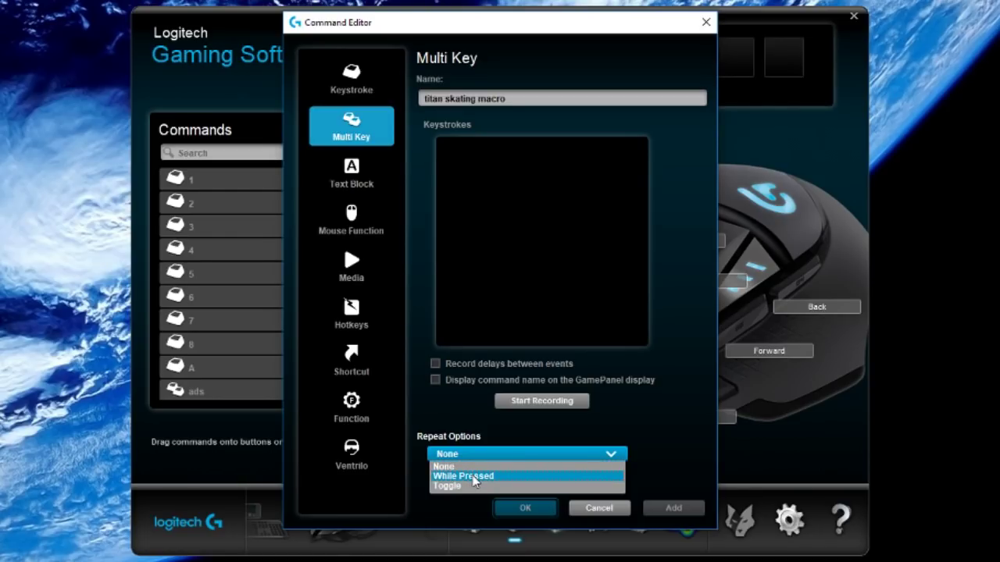
click(472, 478)
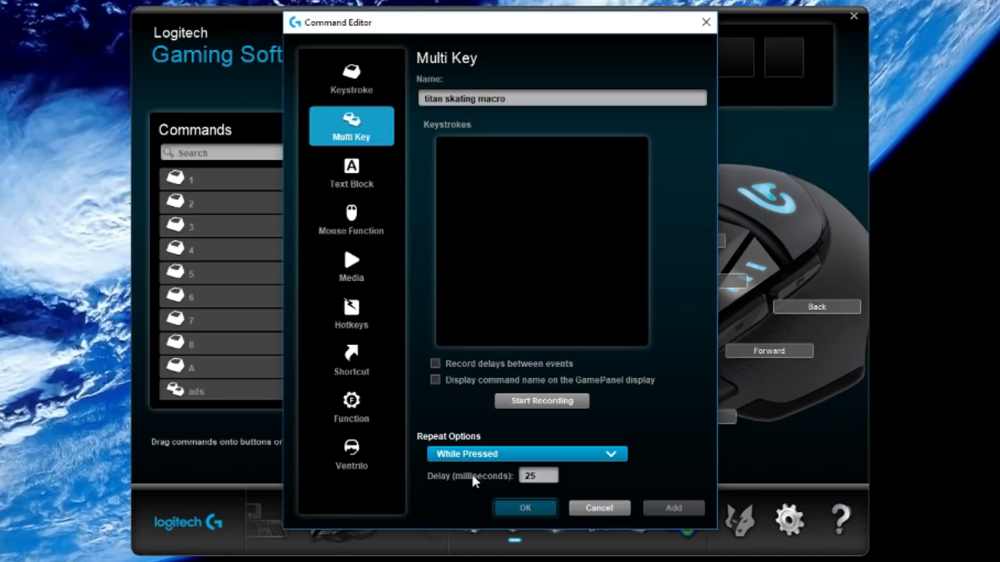
Record a single Space keystroke for the titan skating macro and save the command.
click(504, 403)
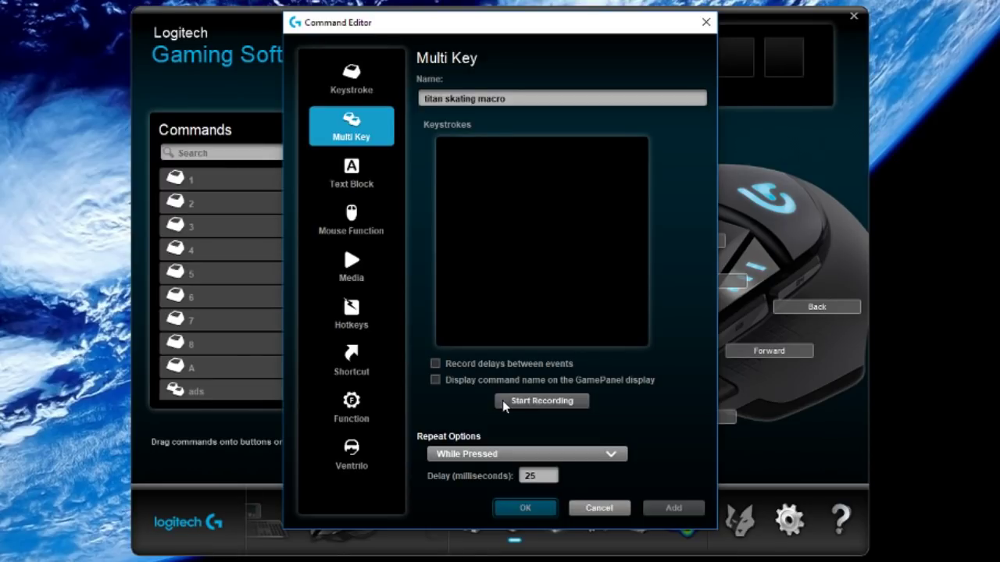
key(space)
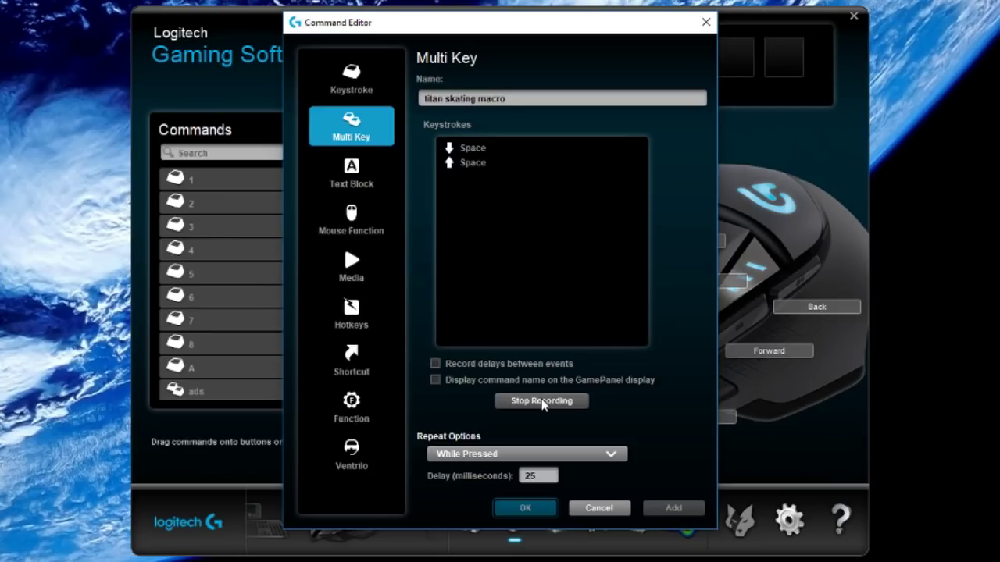
click(542, 402)
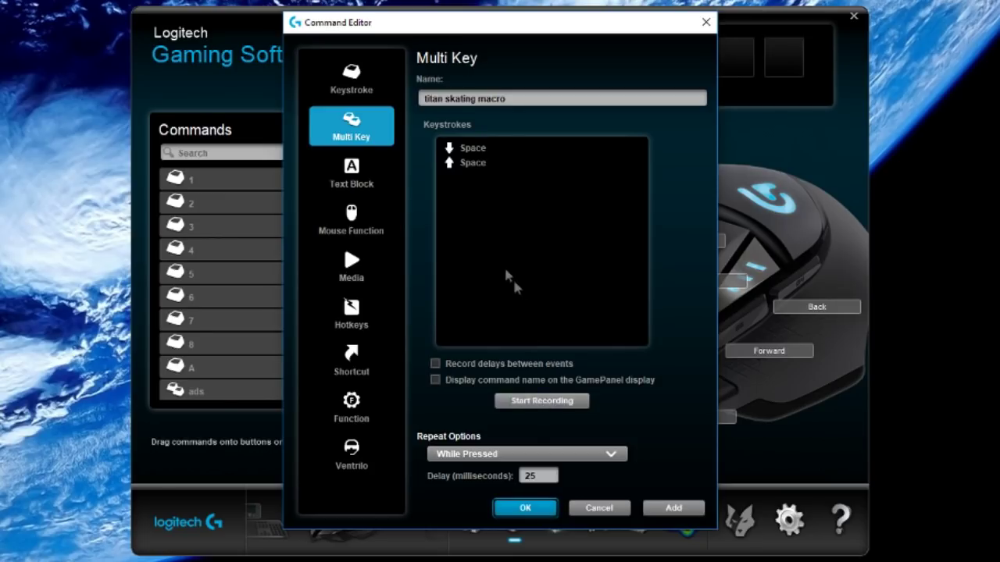
click(534, 509)
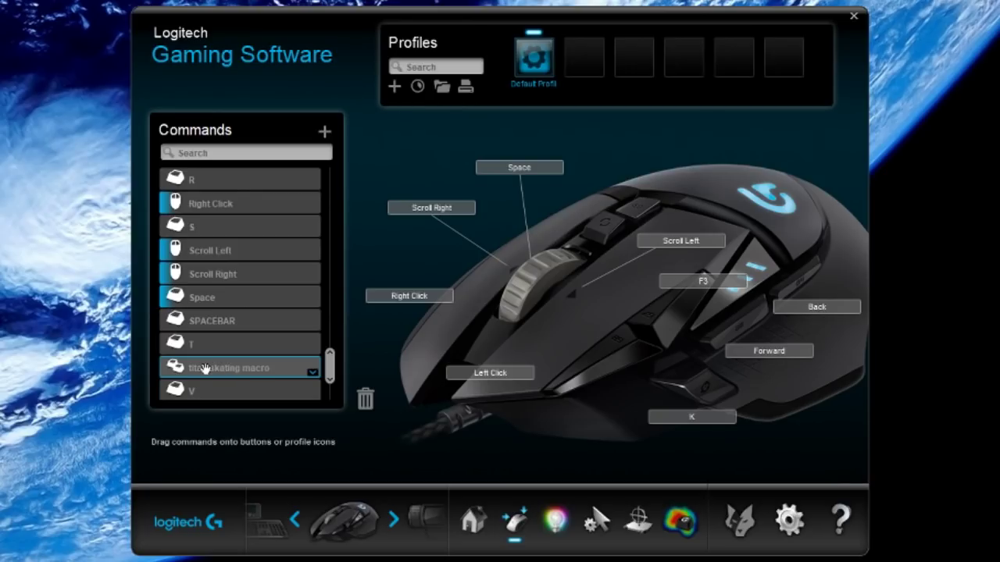
Assign the titan skating macro to the front mouse button along the outer edge of the left-click button.
drag(205, 368, 599, 363)
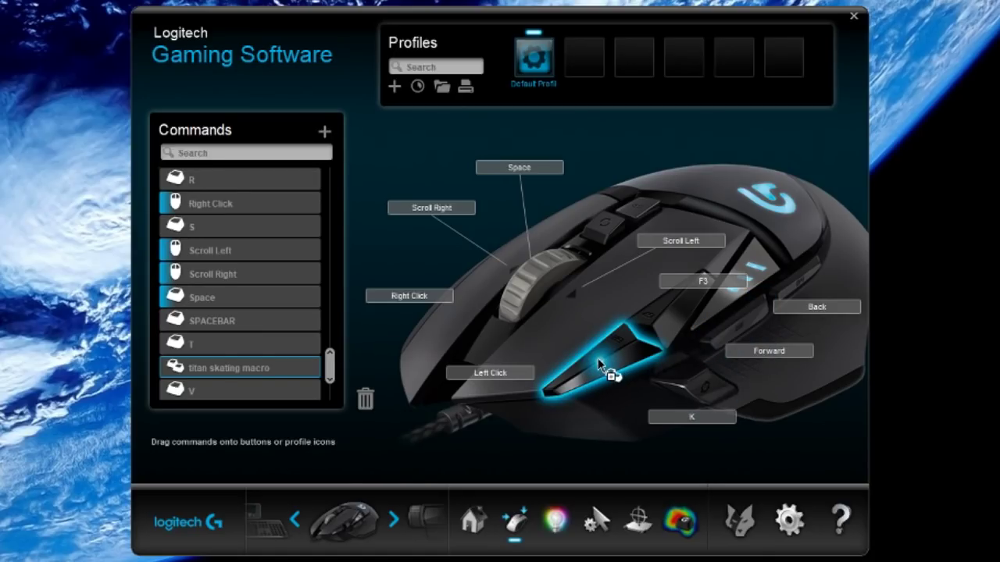
drag(599, 364, 600, 365)
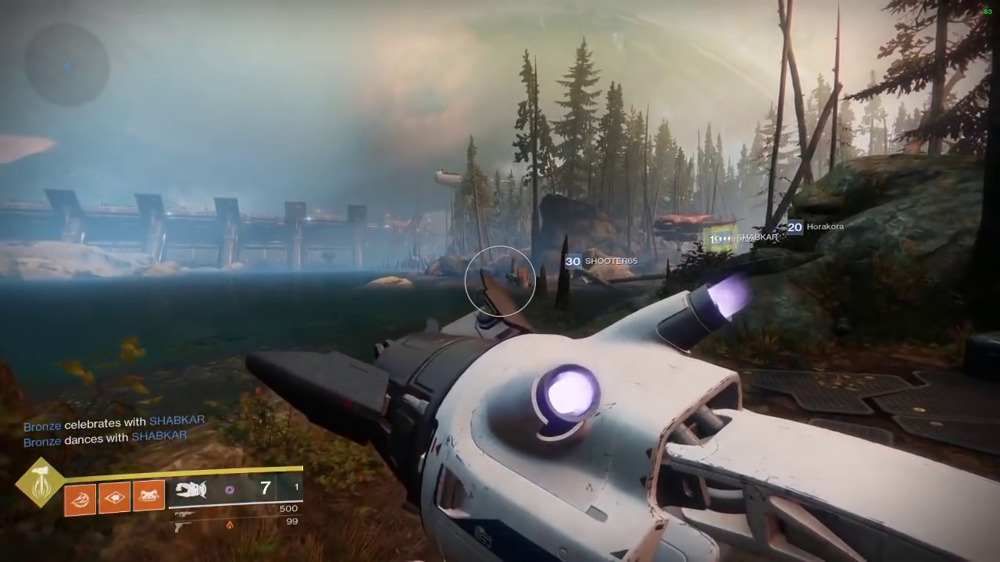
key(shift+w)
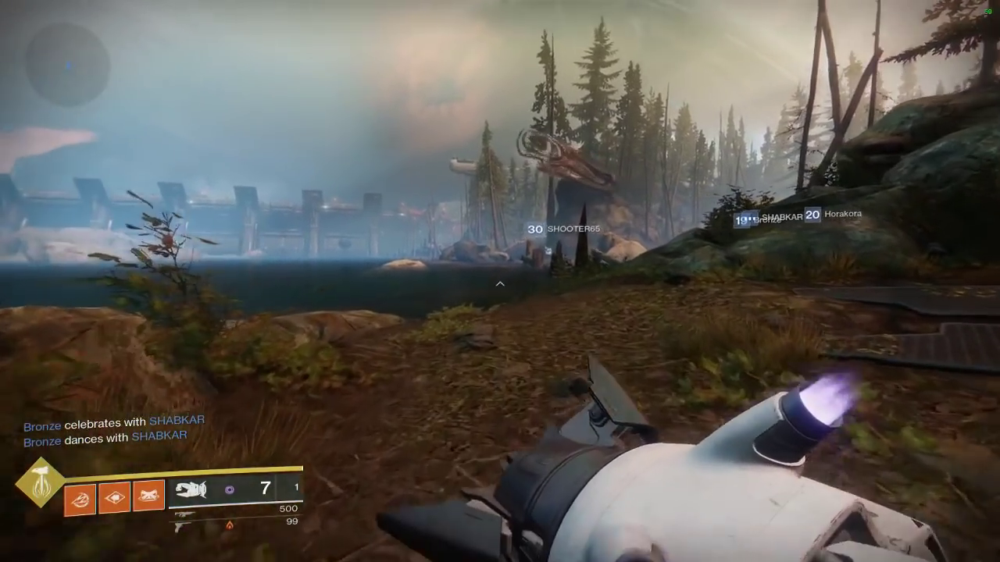
key(shift+w)
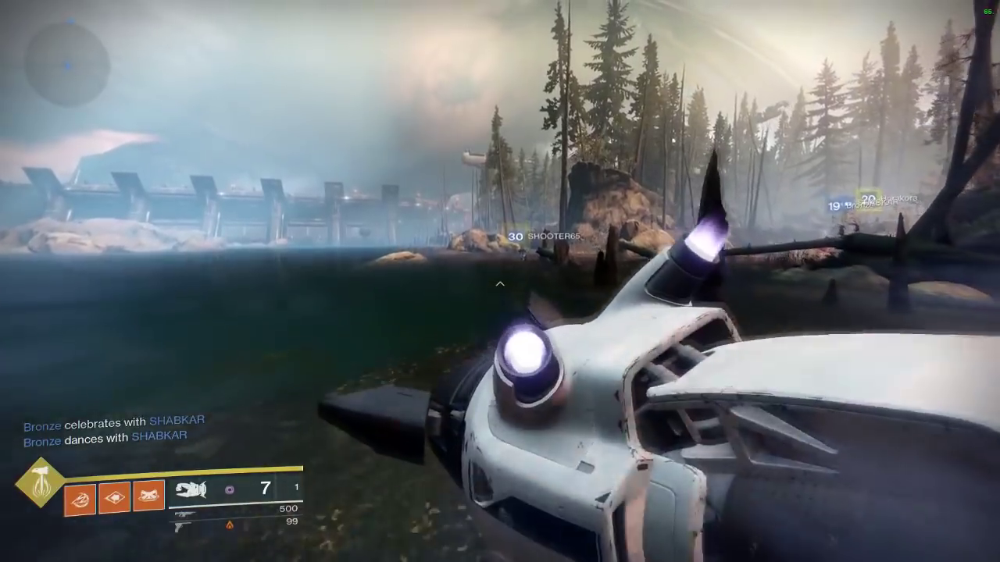
key(shift+w)
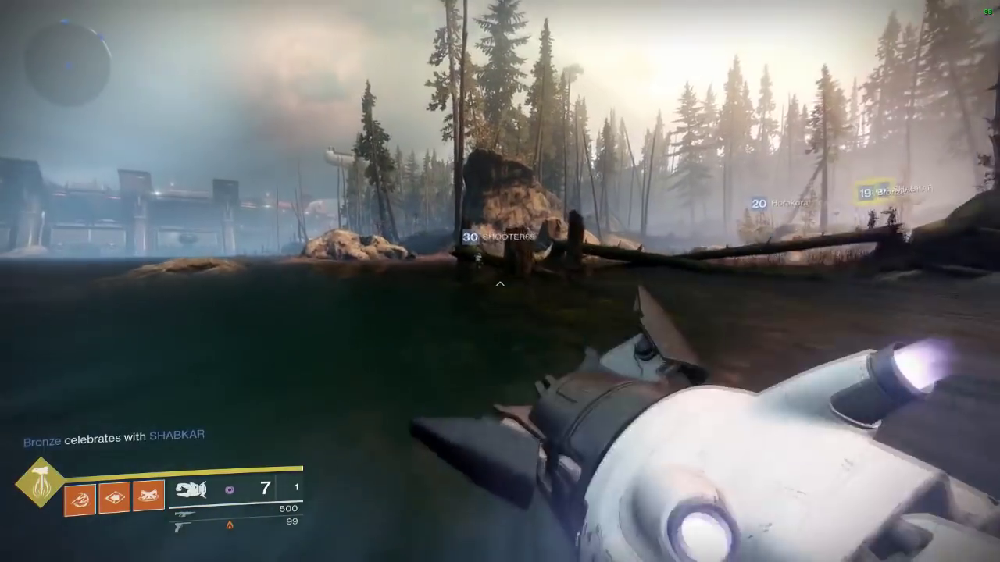
key(shift+w)
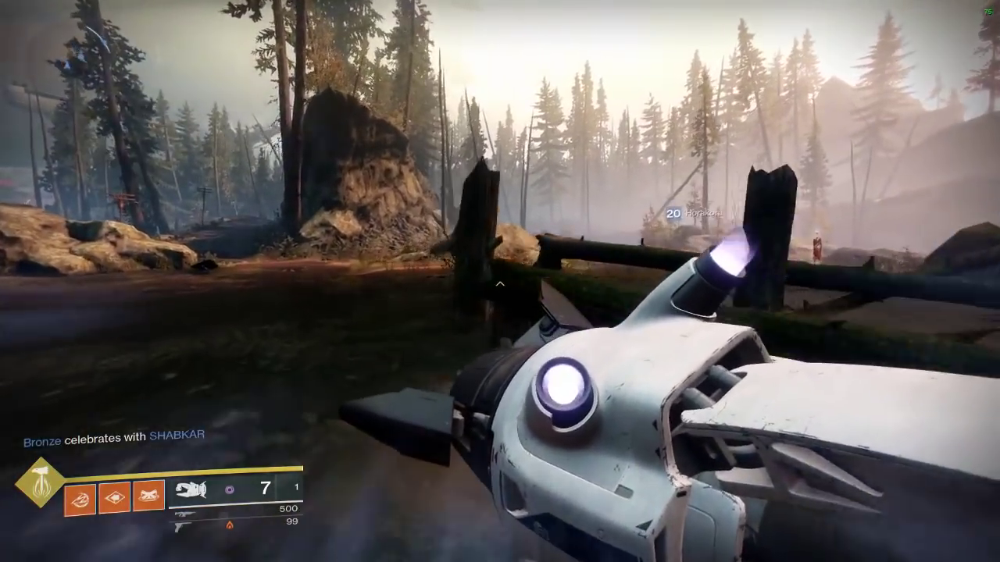
key(shift+w)
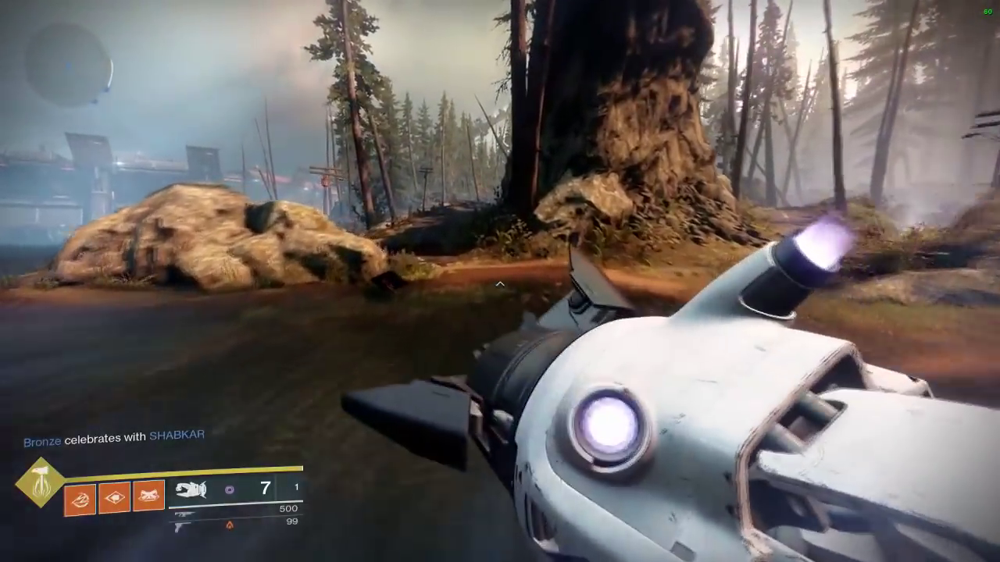
key(shift+w)
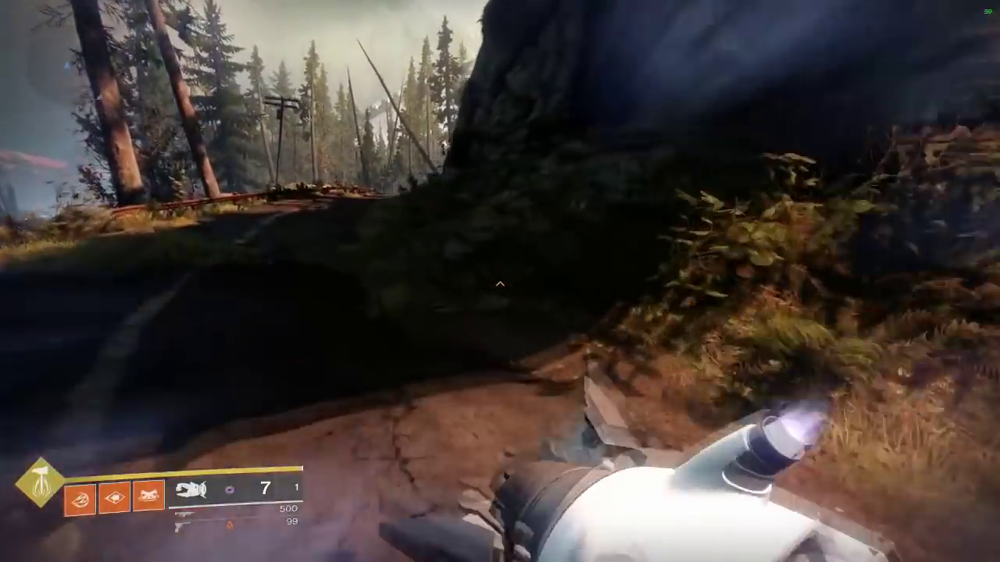
key(shift+w)
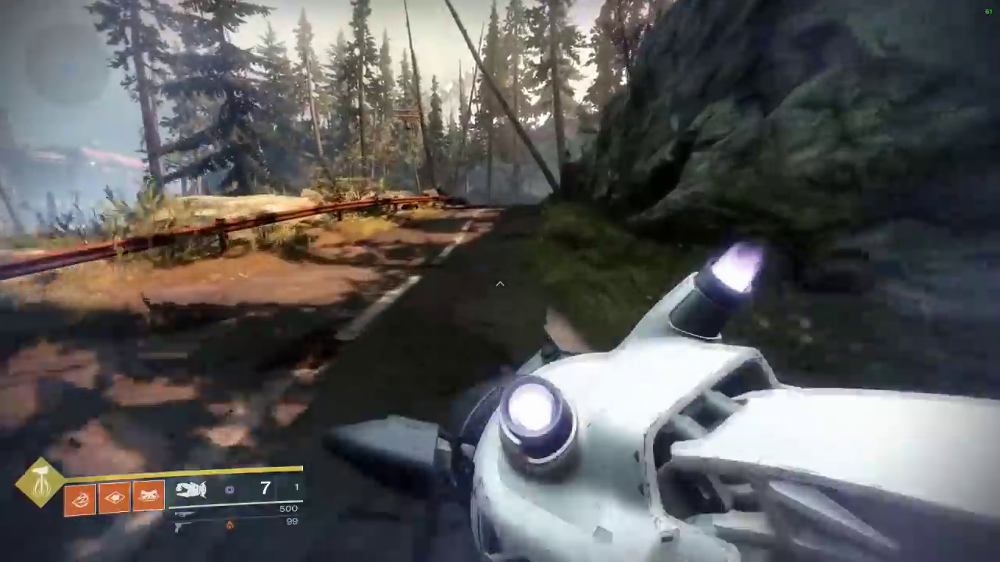
key(shift+w)
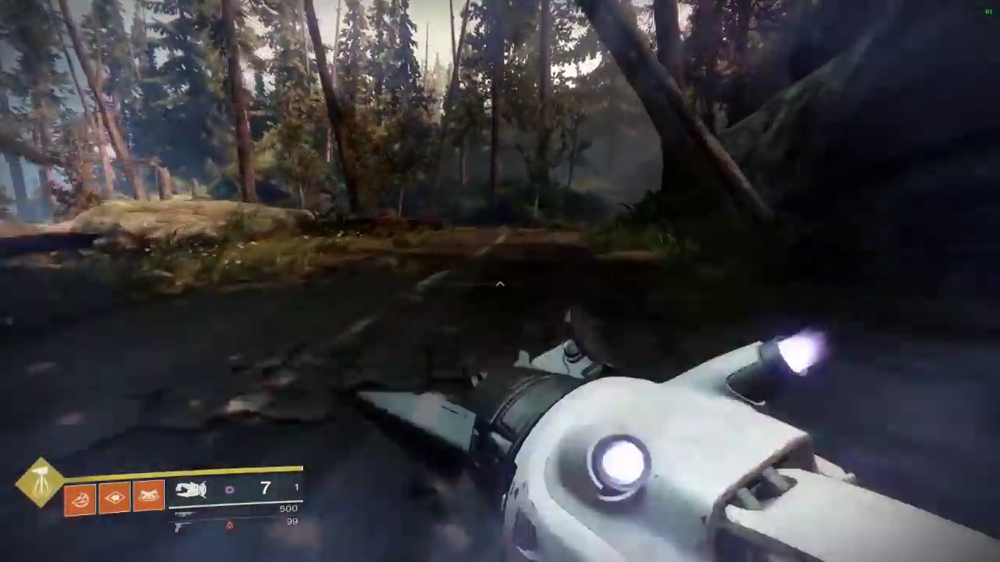
key(shift+w)
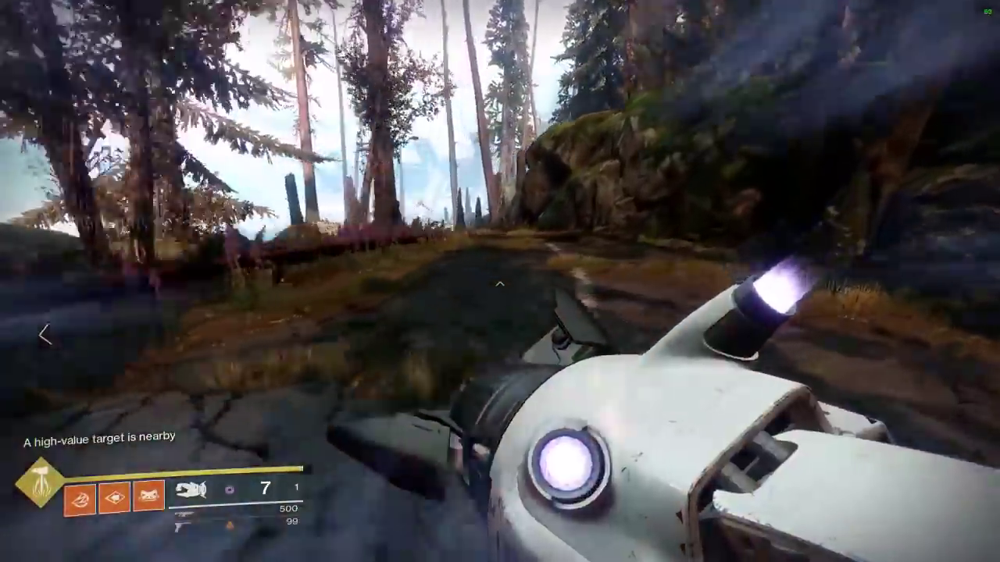
key(shift+w)
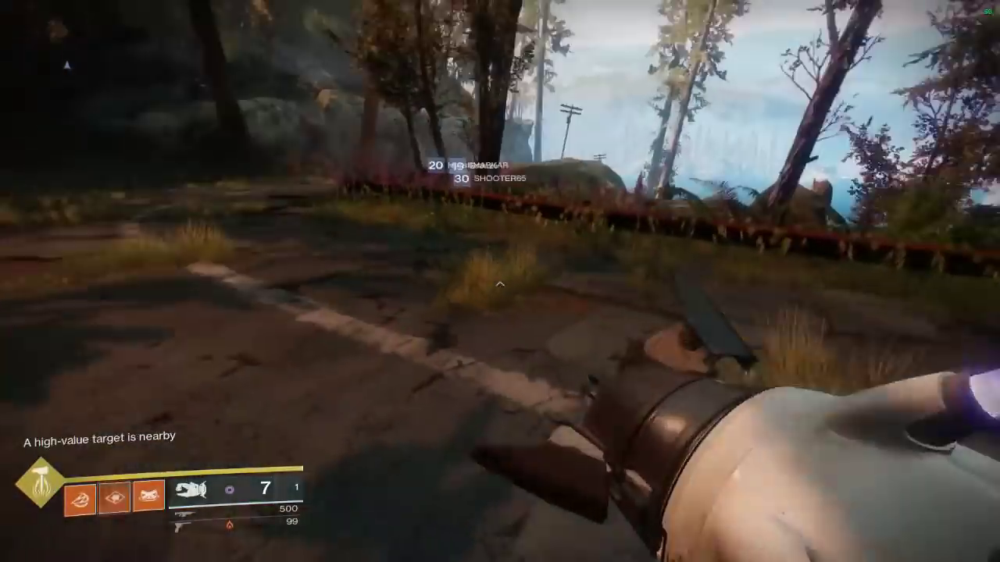
key(shift+w)
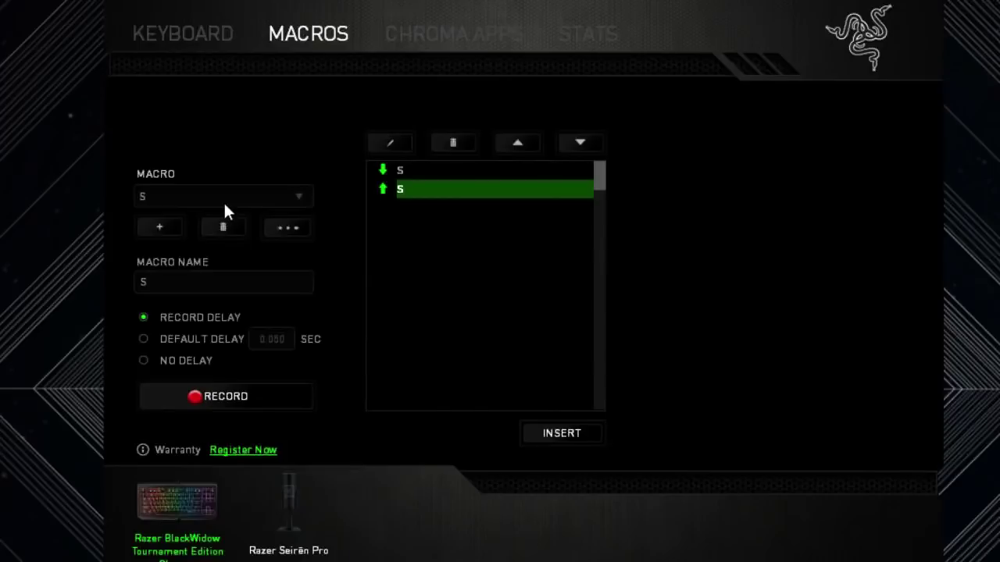
In the Razer macro editor, add a new macro and name it TitanSkating.
click(223, 200)
click(221, 196)
click(161, 226)
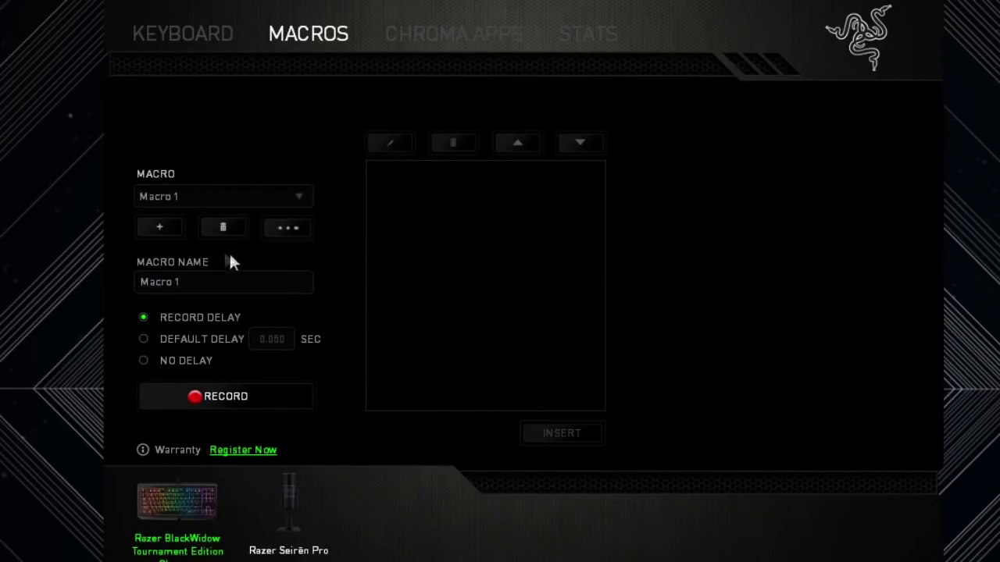
drag(189, 285, 125, 295)
text(Ti)
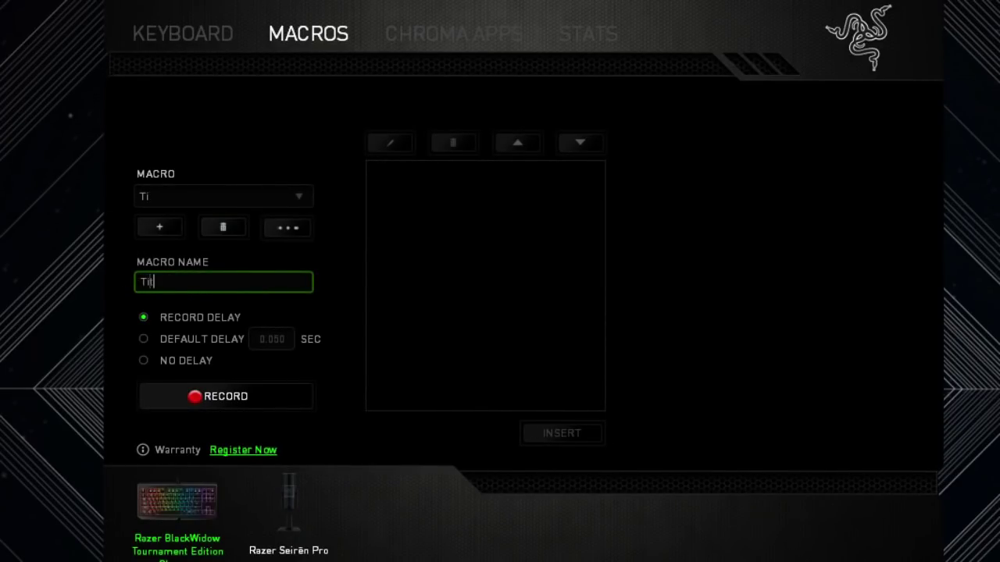
text(tanSkating)
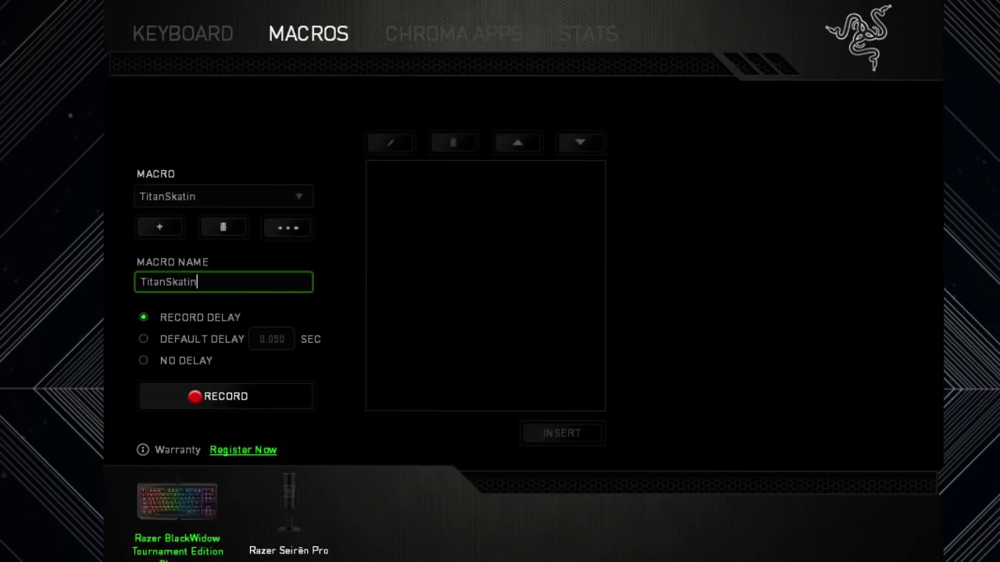
click(353, 293)
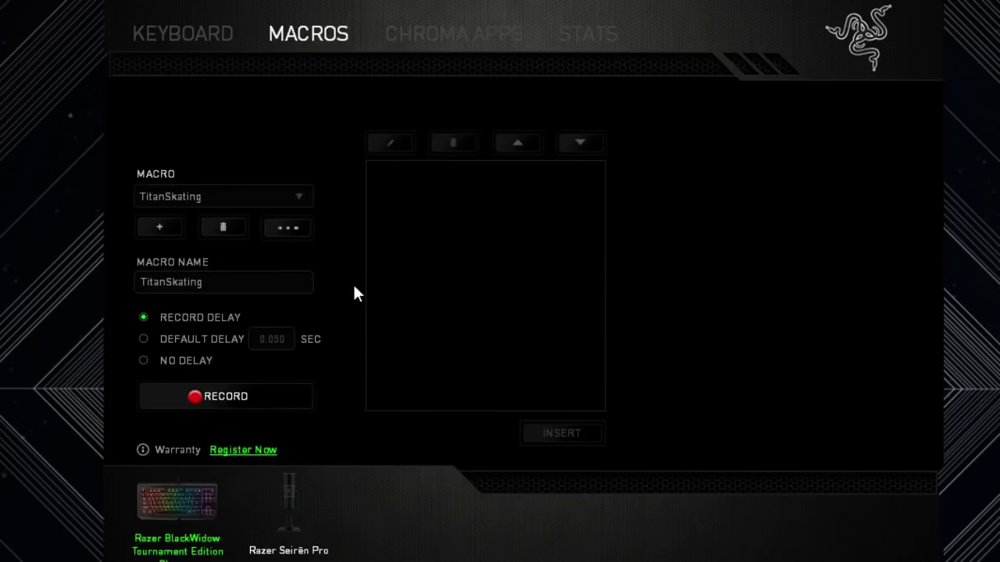
Switch the TitanSkating macro to a default delay of 0.025 seconds.
click(180, 337)
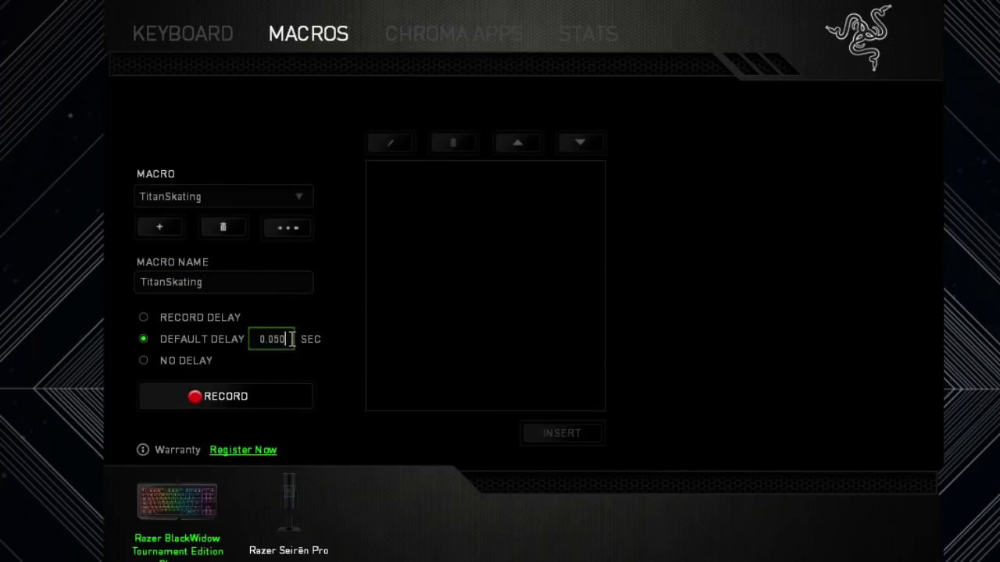
key(BackSpace)
key(BackSpace)
text(25)
click(328, 360)
Record three consecutive Space keystrokes into the TitanSkating macro and stop the recording.
click(226, 396)
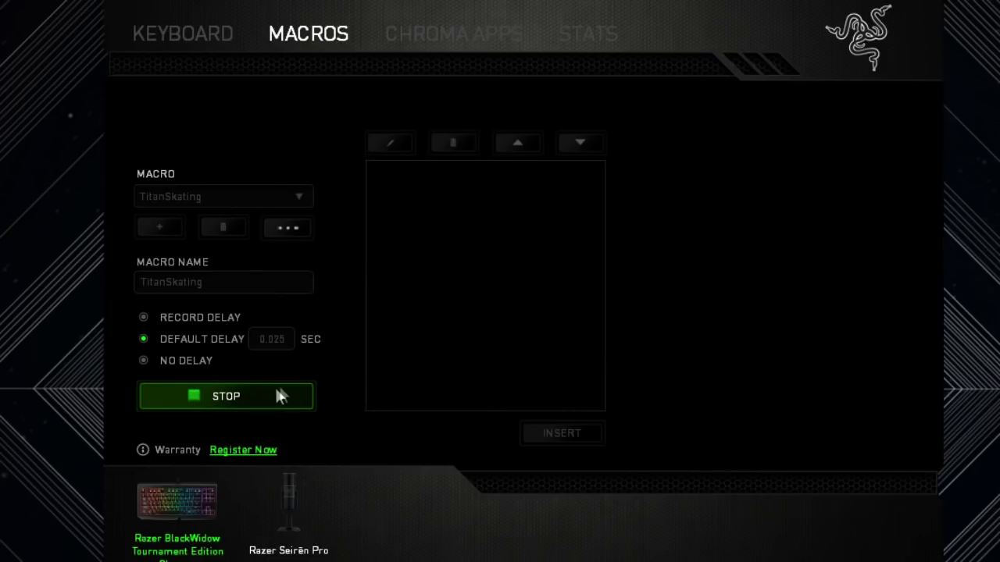
key(space)
key(space)
key(space)
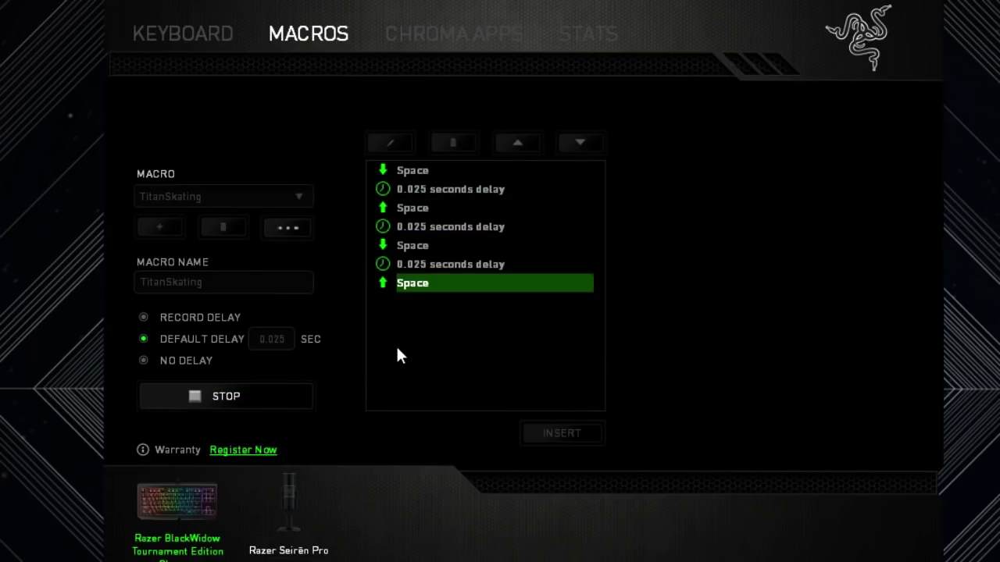
click(222, 406)
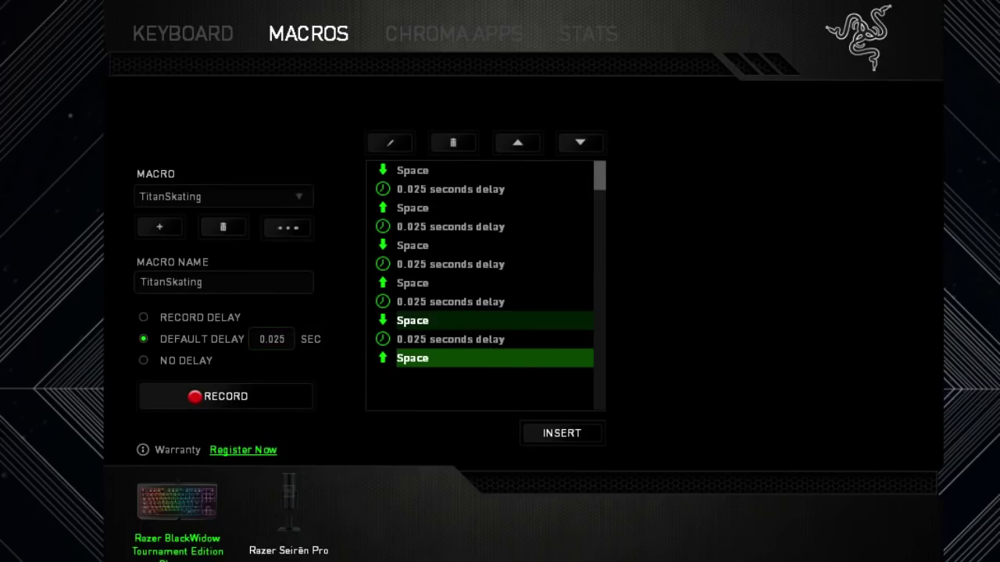
Set the delay between the first Space press and its release to 0.001 seconds.
click(425, 190)
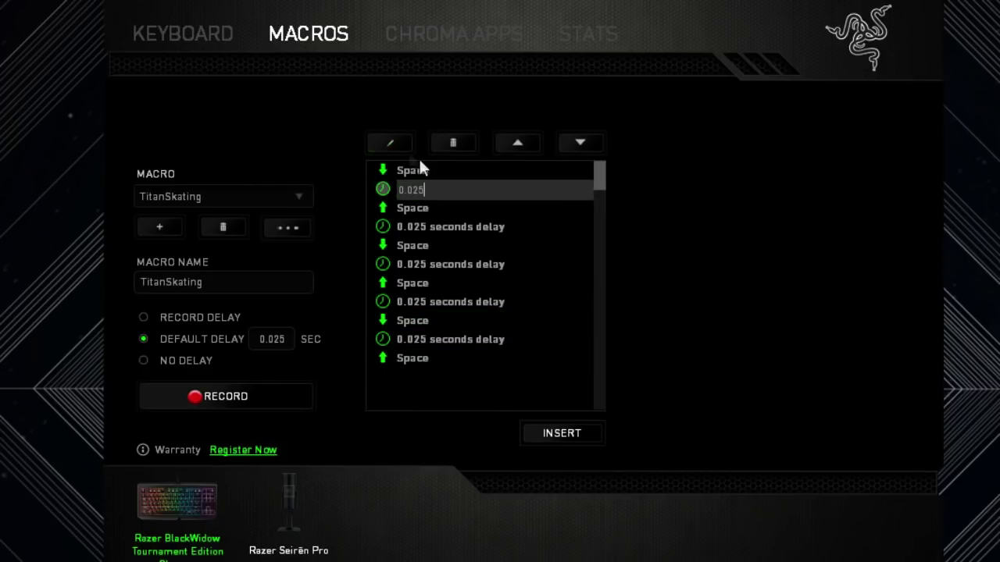
key(BackSpace)
key(BackSpace)
text(01)
key(Return)
Set the delay between the second Space press and its release to 0.001 seconds.
click(421, 226)
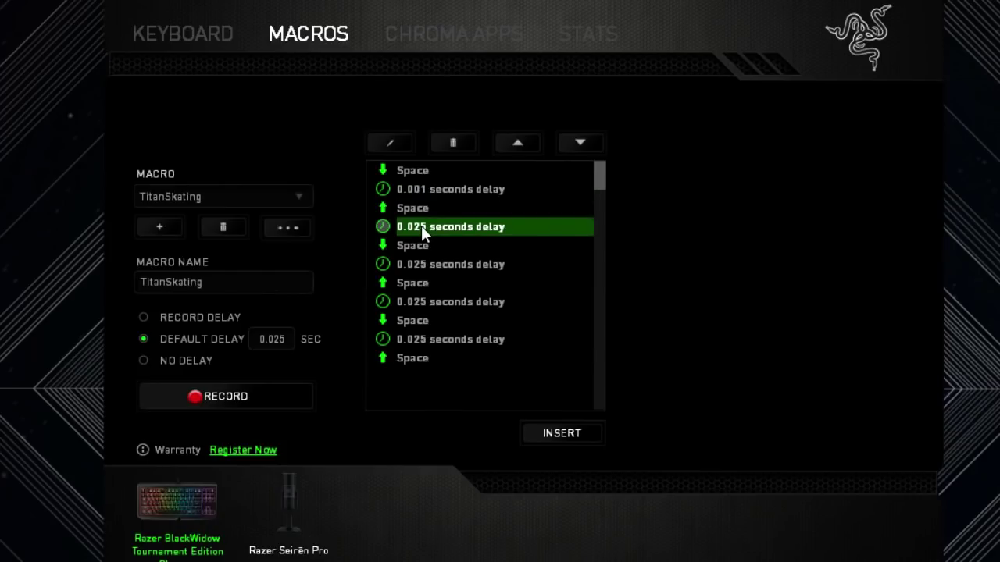
click(419, 264)
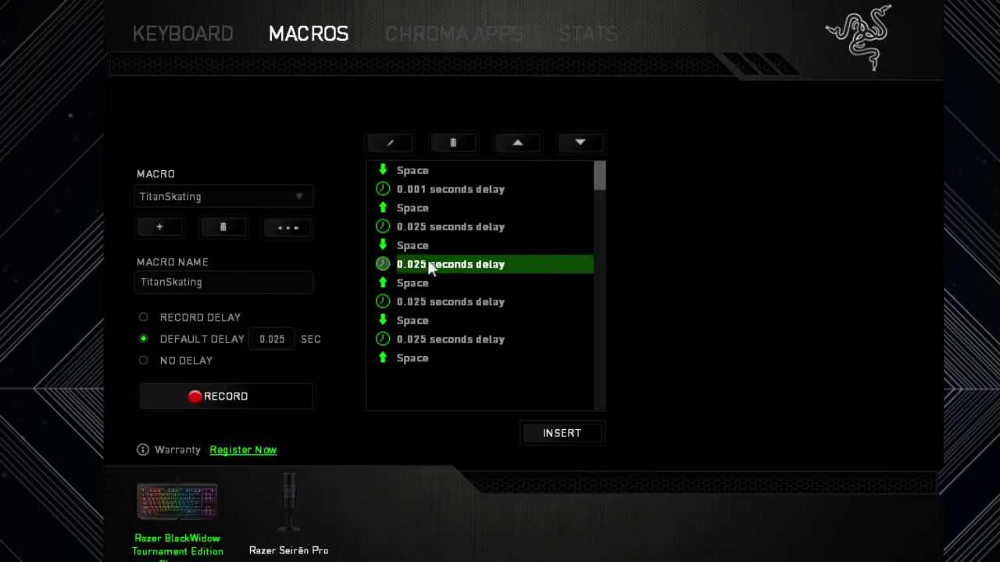
click(389, 140)
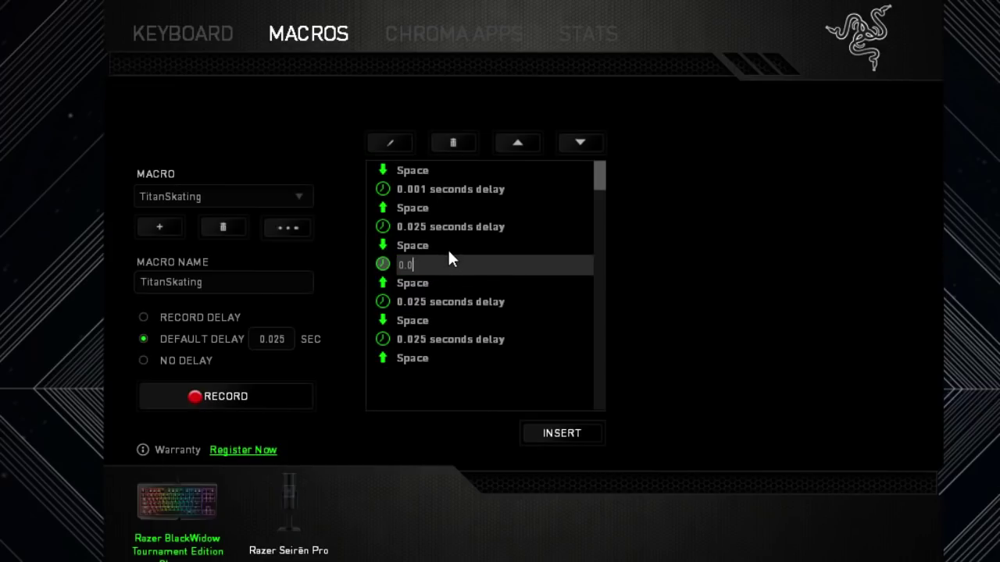
text(01)
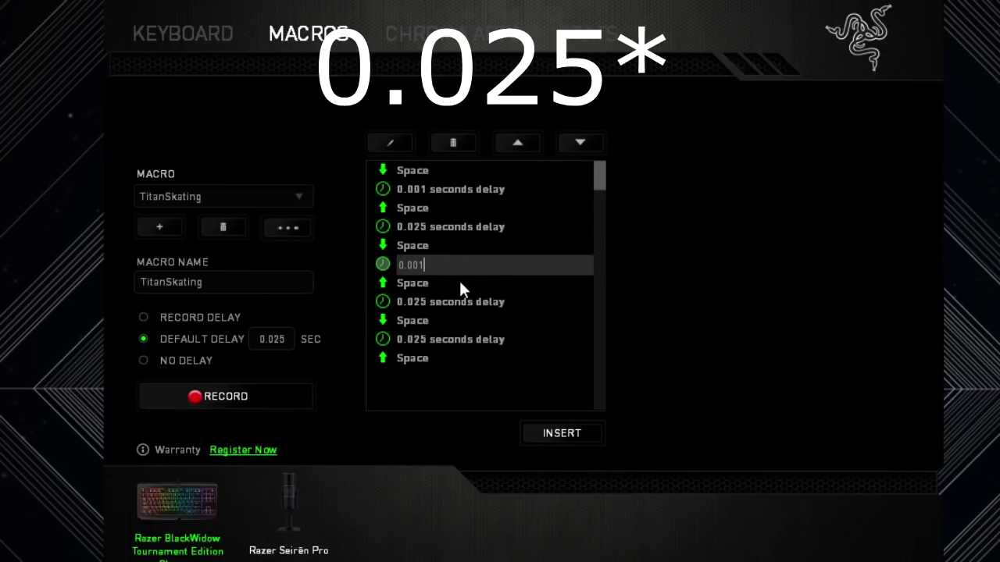
key(Return)
Set the delay between the third Space press and its release to 0.001 seconds.
click(431, 340)
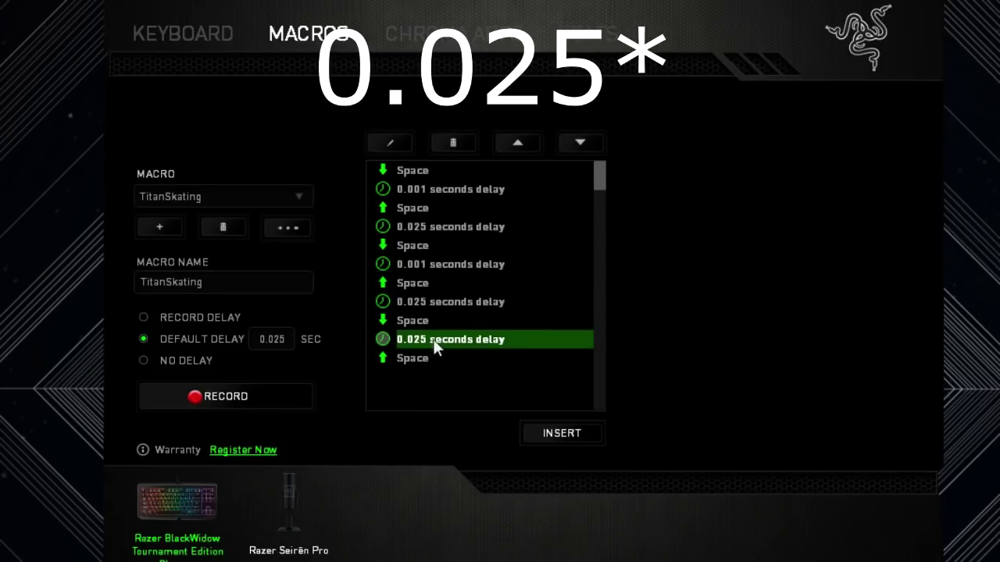
click(388, 141)
key(BackSpace)
key(BackSpace)
text(0)
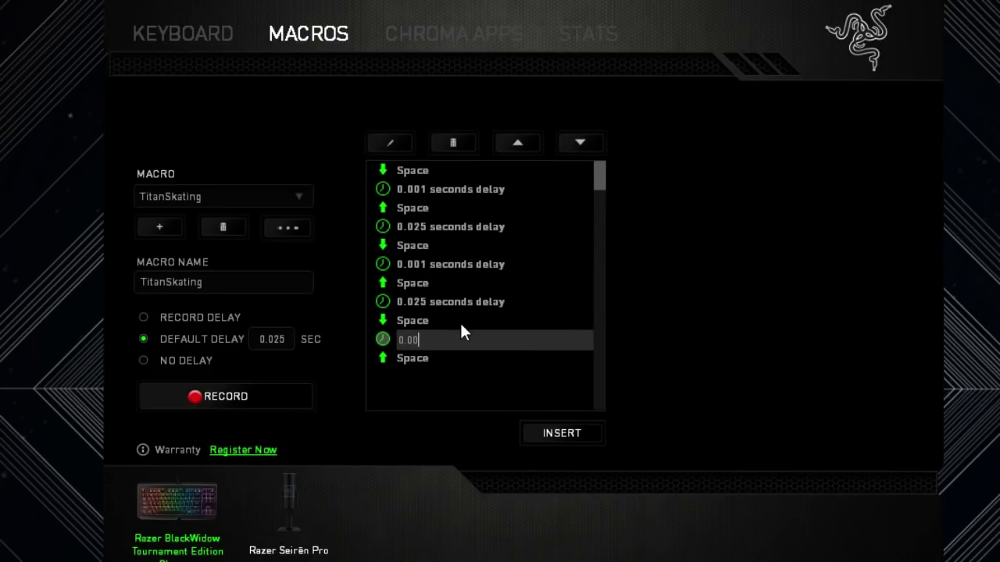
text(1)
key(Return)
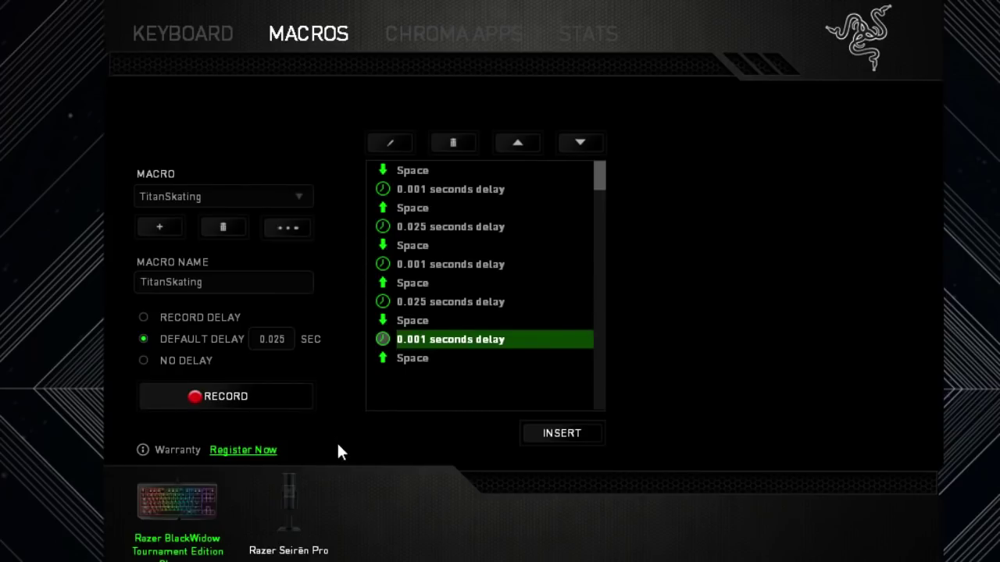
In the keyboard customization, change the Space key's assignment to Macro.
click(211, 35)
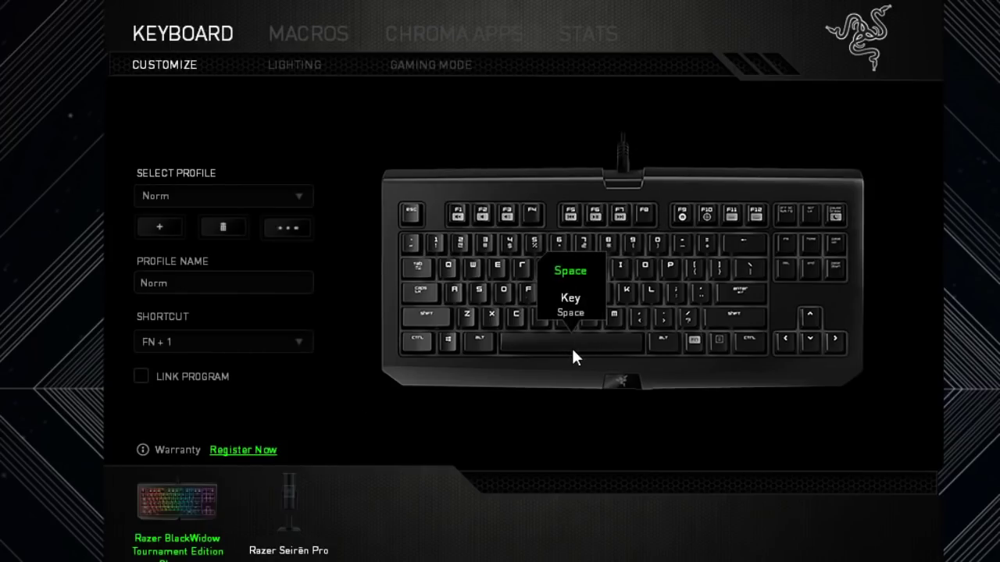
click(548, 345)
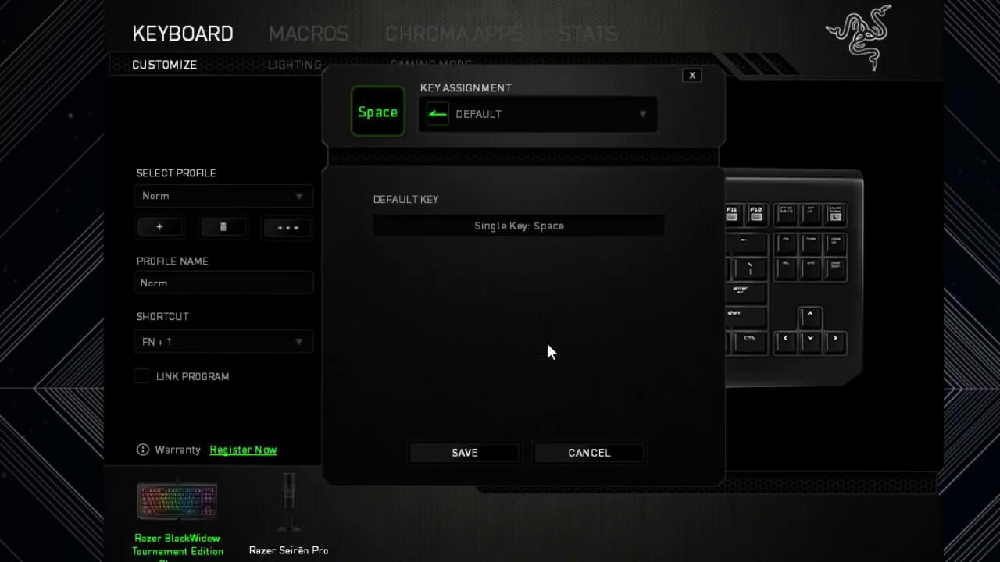
click(496, 115)
click(496, 246)
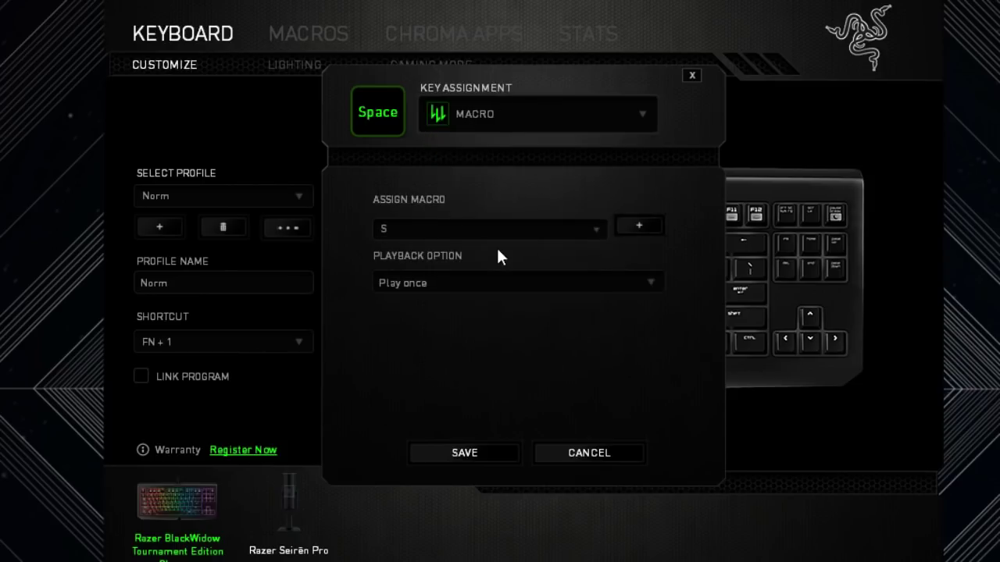
Assign the TitanSkating macro to the Space key with the playback option "Play while assigned key is pressed".
click(417, 229)
scroll(431, 312, down, 1)
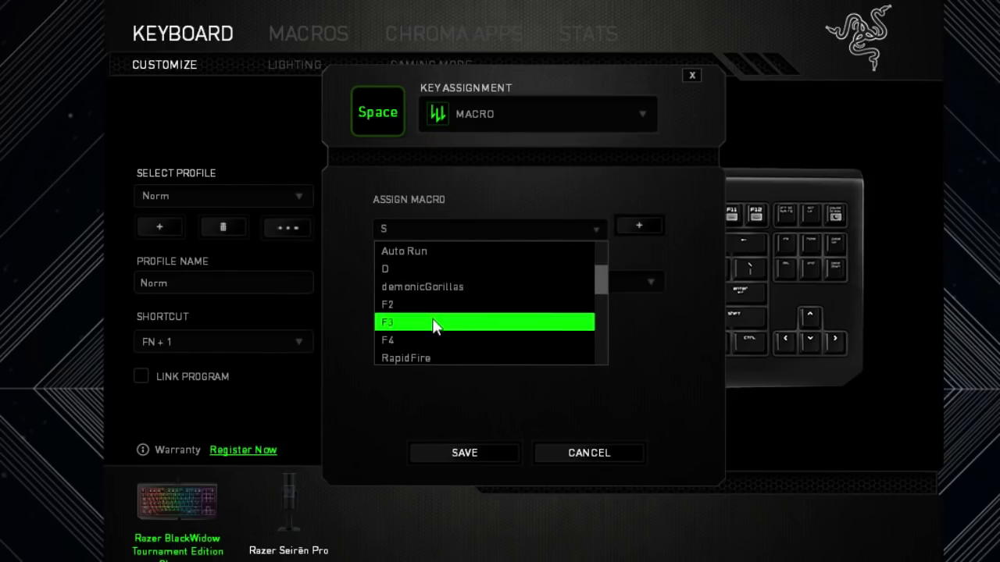
scroll(432, 323, down, 2)
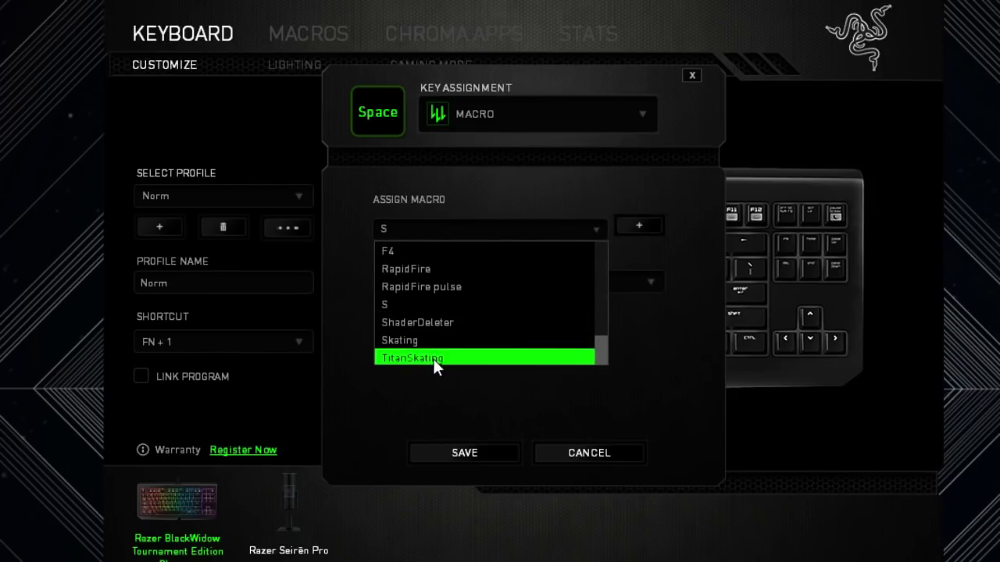
click(433, 358)
click(449, 281)
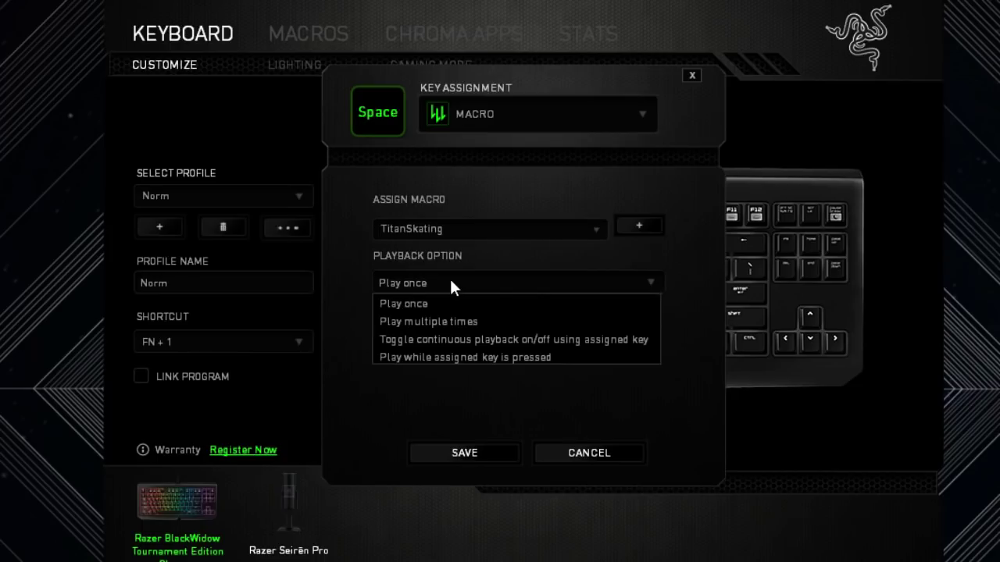
click(450, 357)
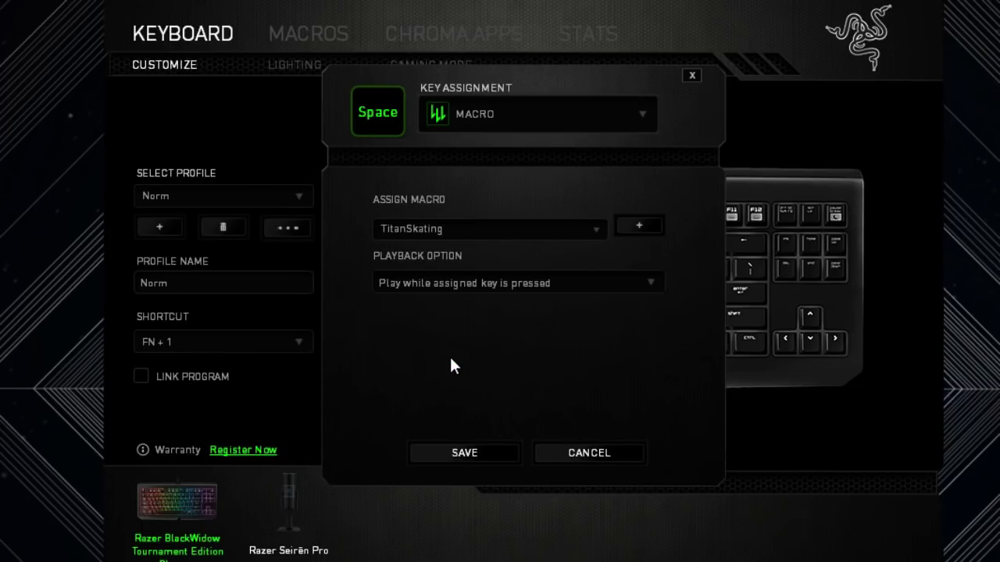